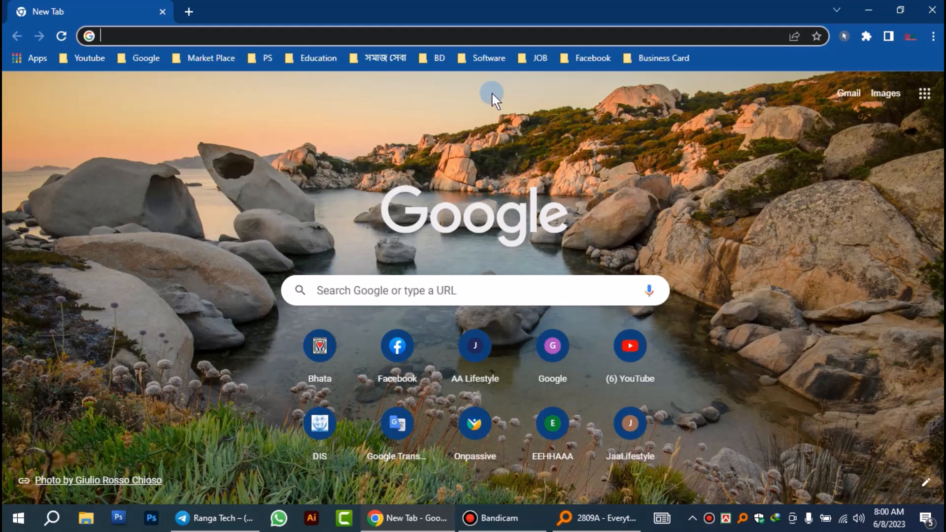
# - Search Google for 7zip and open the official 7-Zip website
pyautogui.click(411, 298)
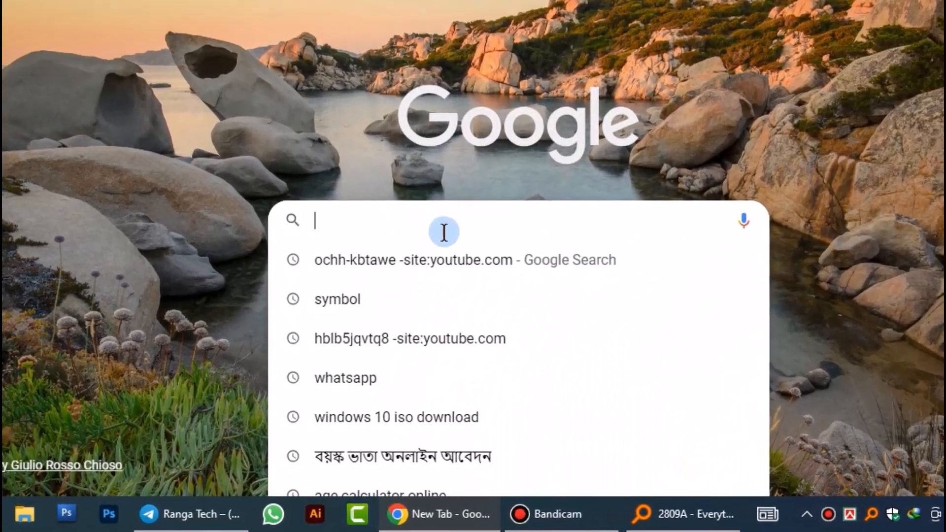
pyautogui.write('7zip')
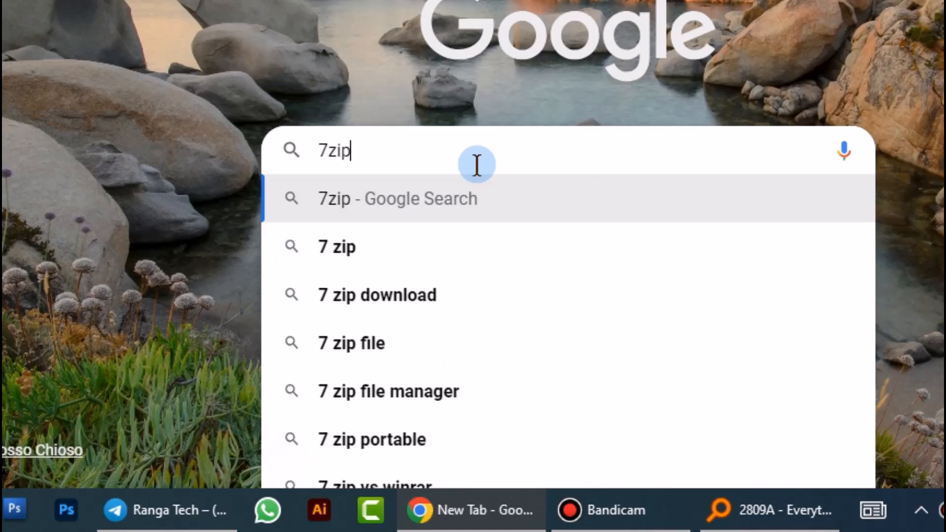
pyautogui.press('Return')
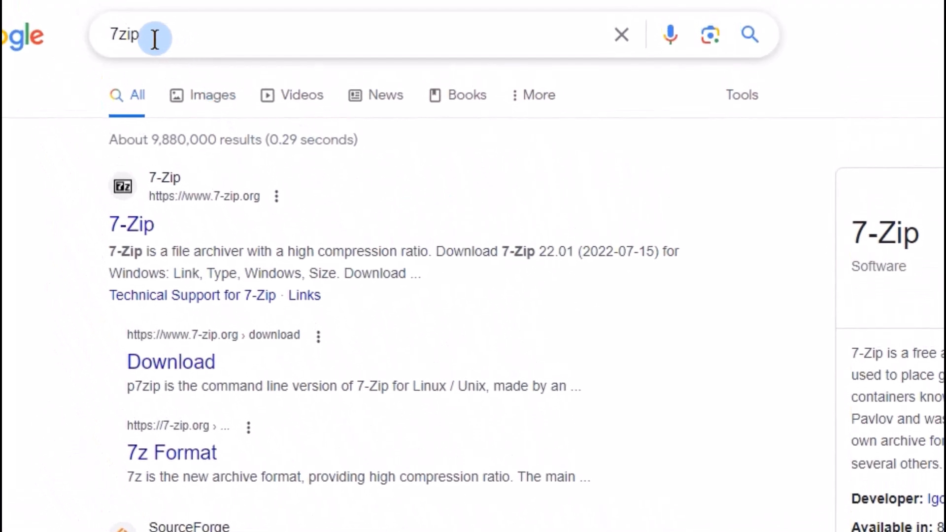
pyautogui.moveTo(156, 39); pyautogui.dragTo(93, 38)
pyautogui.click(31, 182)
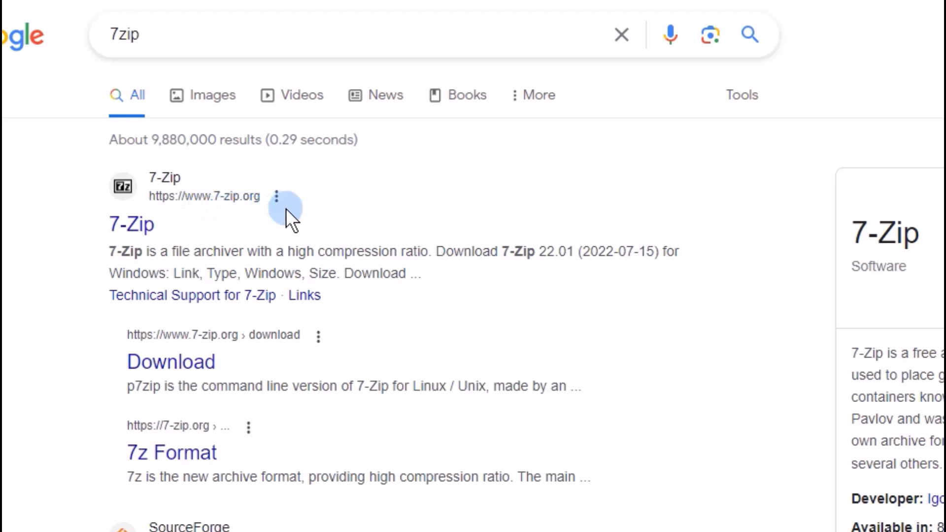
pyautogui.click(131, 227)
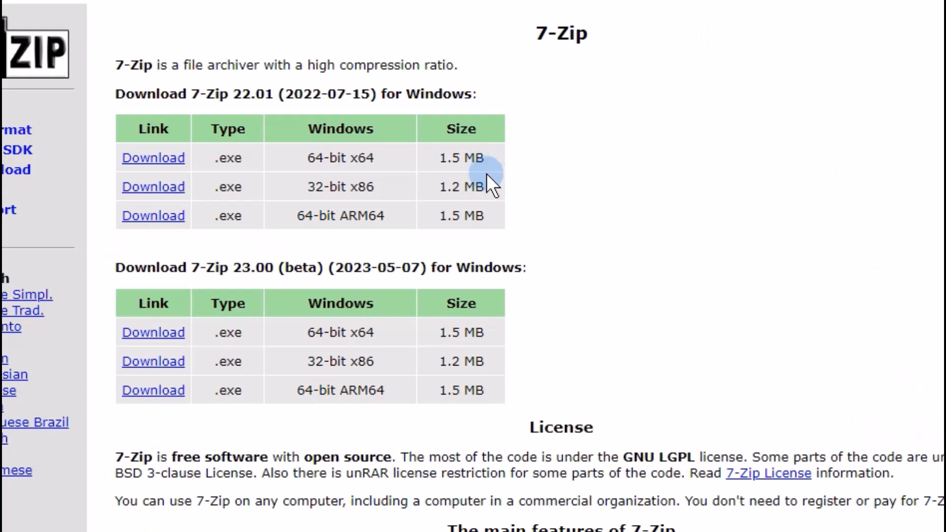
# - Examine the file type and Windows architecture of each download offered for 7-Zip 22.01
pyautogui.moveTo(126, 94); pyautogui.dragTo(484, 92)
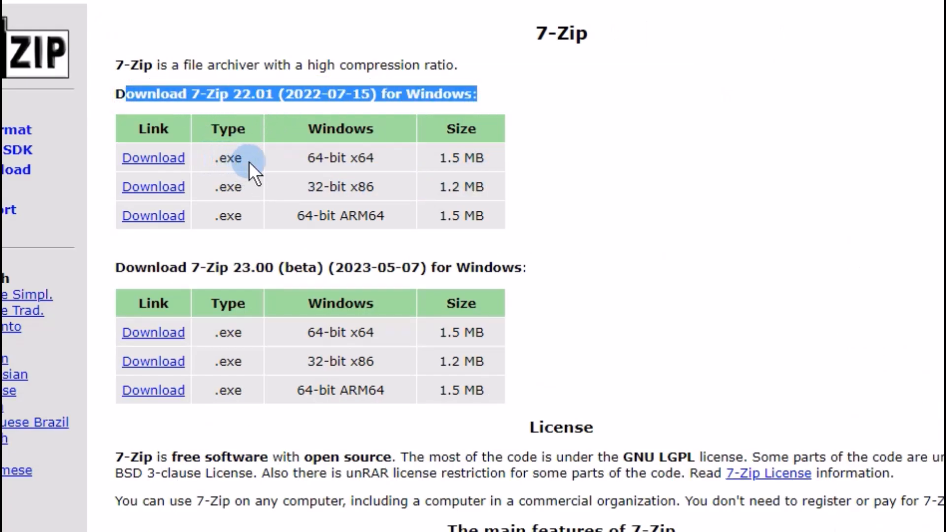
pyautogui.moveTo(248, 159); pyautogui.dragTo(213, 158)
pyautogui.moveTo(392, 157); pyautogui.dragTo(305, 159)
pyautogui.moveTo(376, 187); pyautogui.dragTo(284, 189)
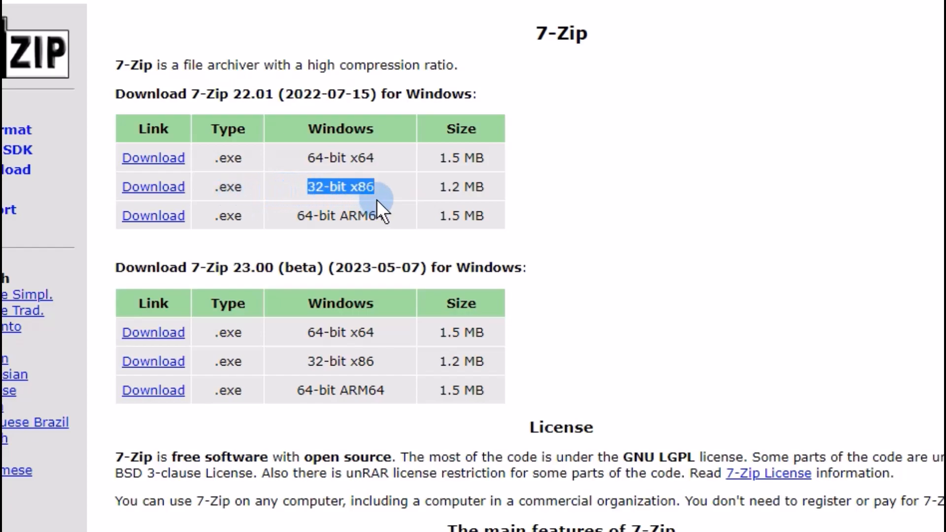
pyautogui.moveTo(395, 216); pyautogui.dragTo(295, 217)
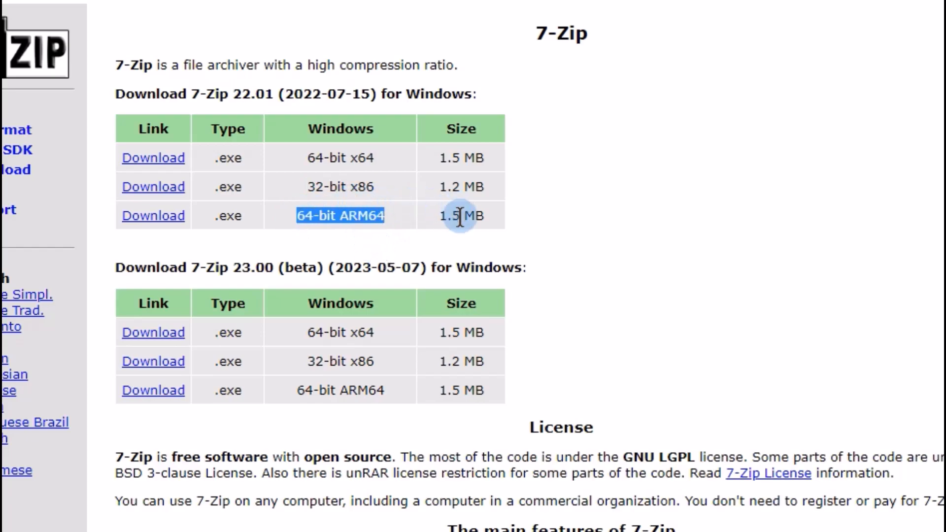
pyautogui.click(731, 244)
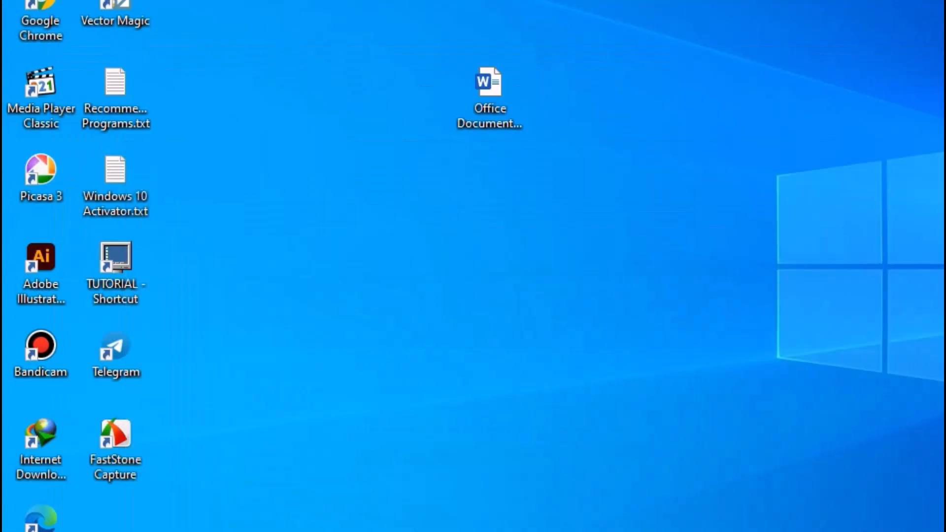
# - Look up the computer's System Type in System Information, searching Windows for "sys", and close the window
pyautogui.click(52, 519)
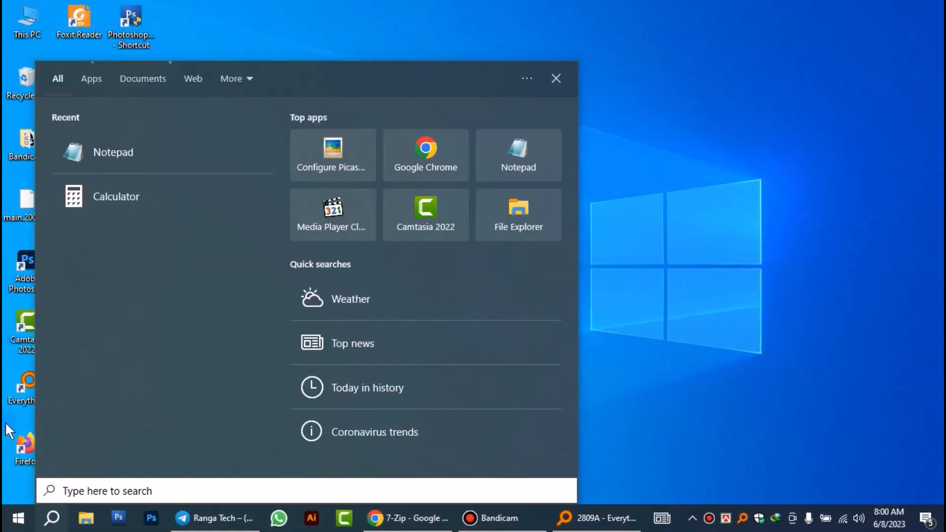
pyautogui.write('sys')
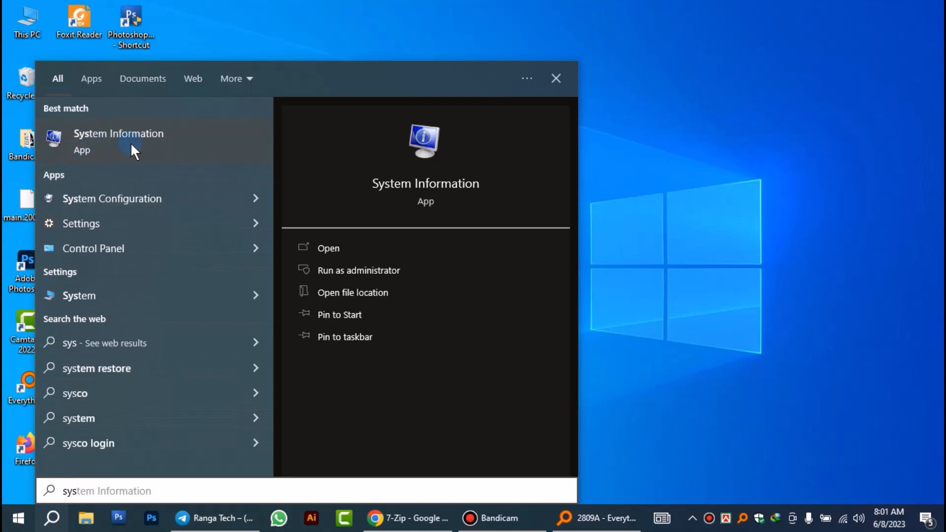
pyautogui.click(105, 137)
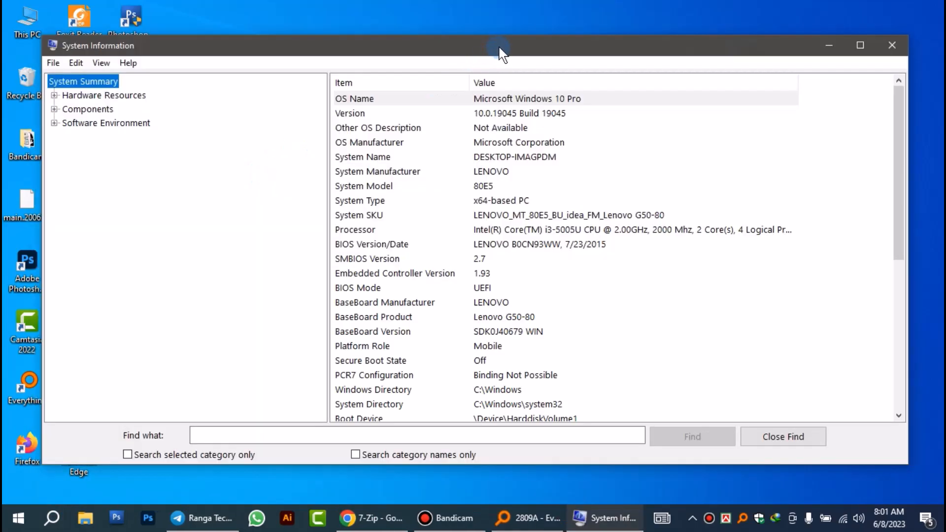
pyautogui.moveTo(499, 48); pyautogui.dragTo(490, 39)
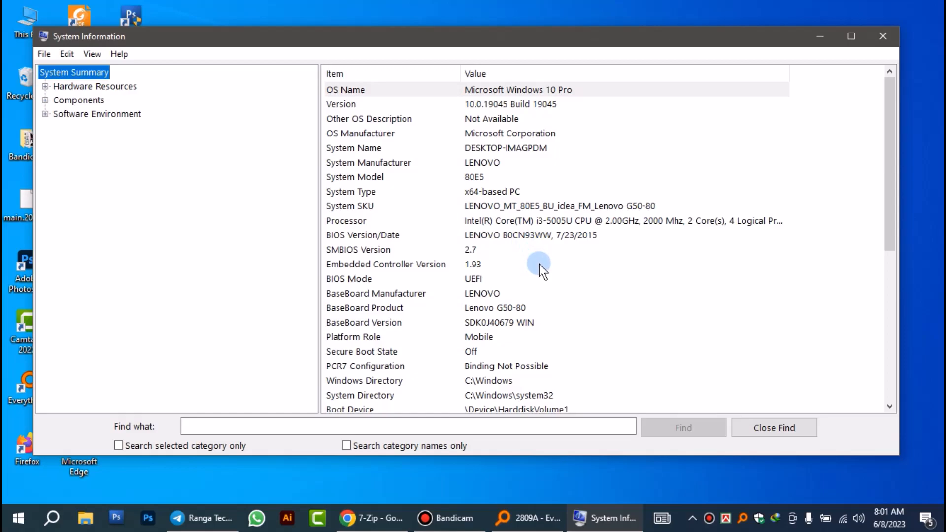
pyautogui.click(365, 192)
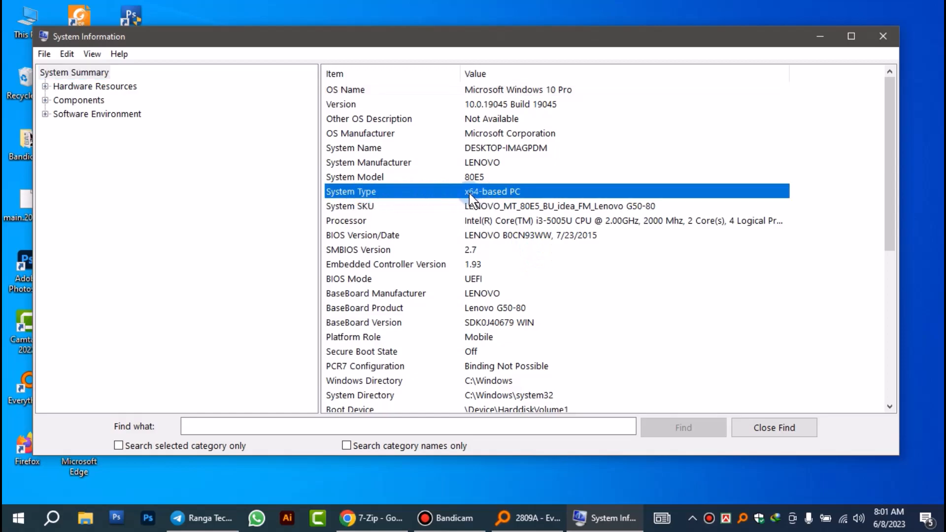
pyautogui.click(882, 42)
# - Switch back to Chrome and download the 64-bit x64 installer of 7-Zip 22.01 for Windows
pyautogui.click(414, 513)
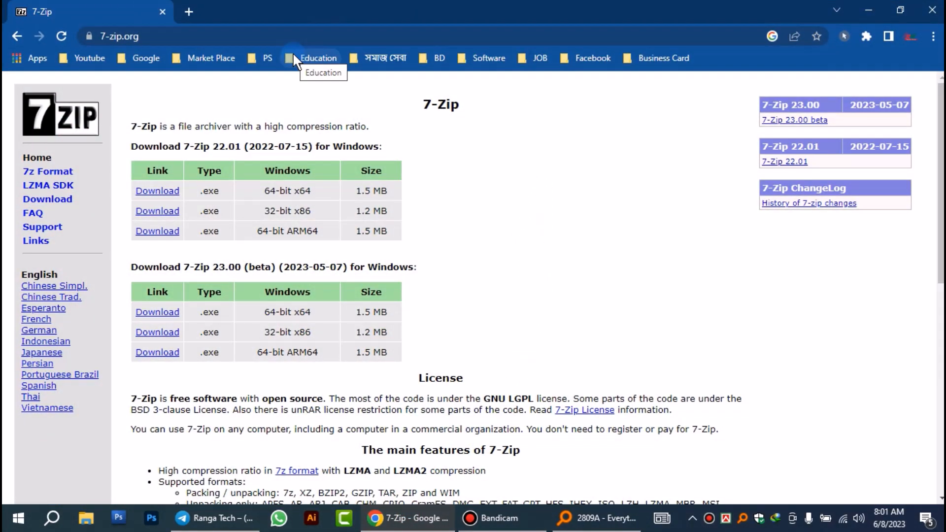
pyautogui.click(310, 236)
pyautogui.moveTo(322, 212); pyautogui.dragTo(263, 215)
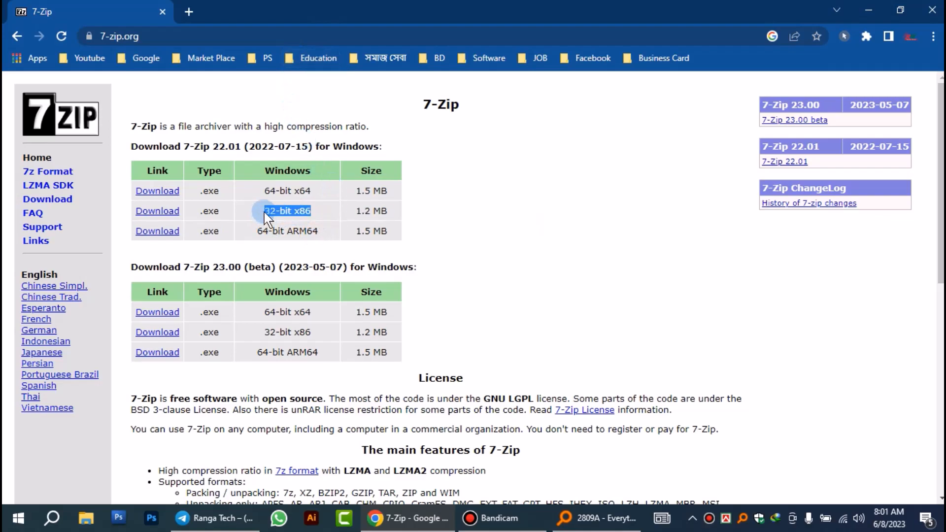
pyautogui.click(731, 218)
pyautogui.moveTo(314, 187); pyautogui.dragTo(270, 191)
pyautogui.click(158, 193)
pyautogui.click(158, 193)
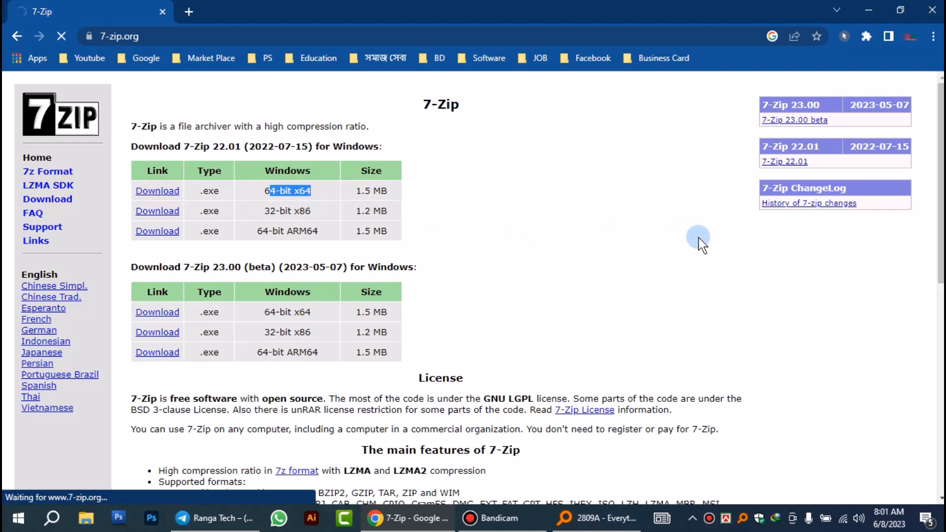
pyautogui.click(506, 320)
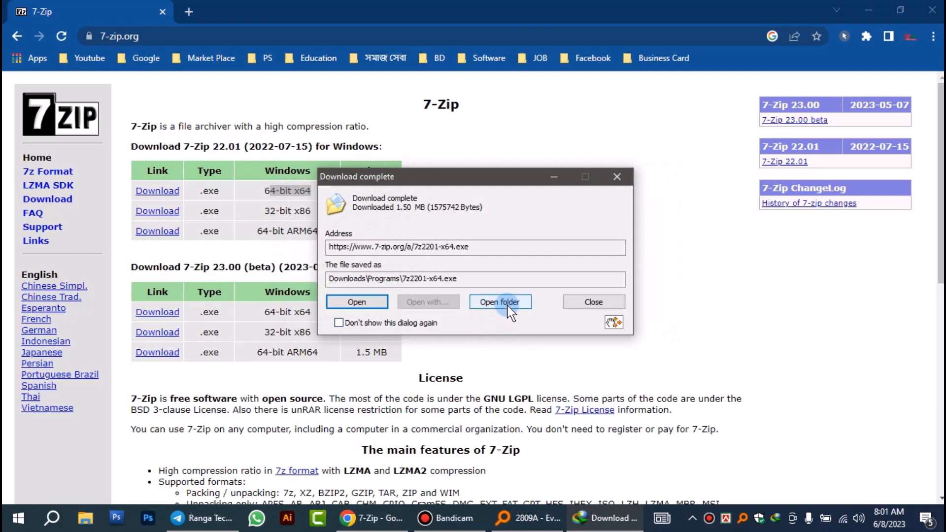
# - Open the folder containing the downloaded 7-Zip installer and show its files as tiles
pyautogui.click(508, 304)
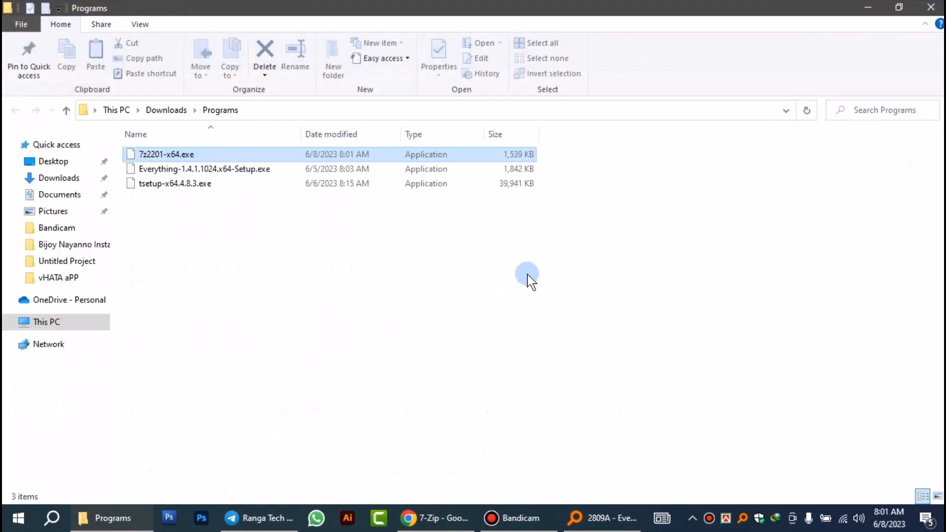
pyautogui.click(142, 25)
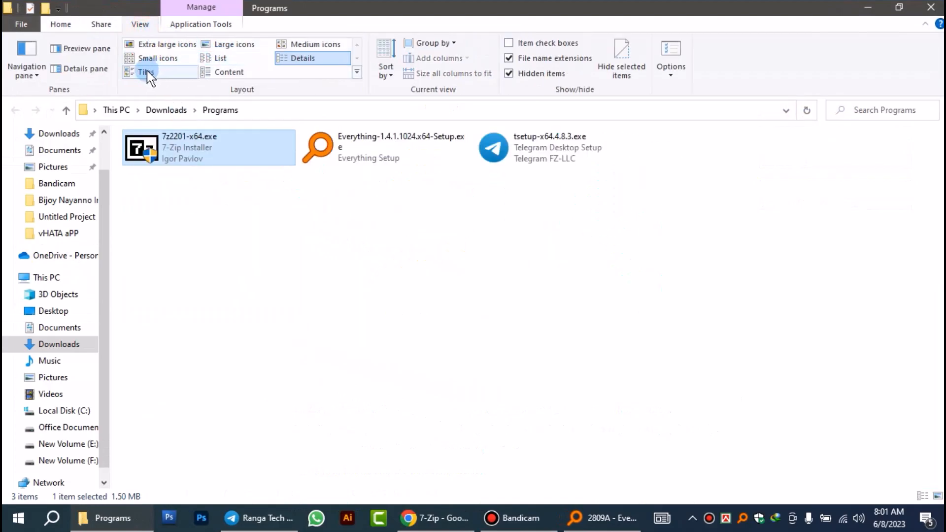
pyautogui.click(147, 72)
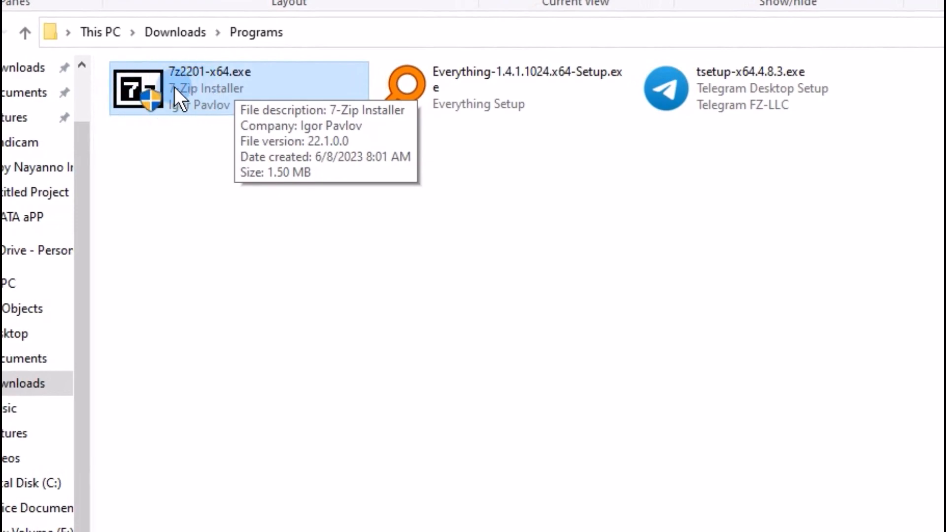
# - Run 7z2201-x64.exe as administrator, install 7-Zip to C:\Program Files\7-Zip\, and close the setup and the 7-Zip web page
pyautogui.rightClick(152, 87)
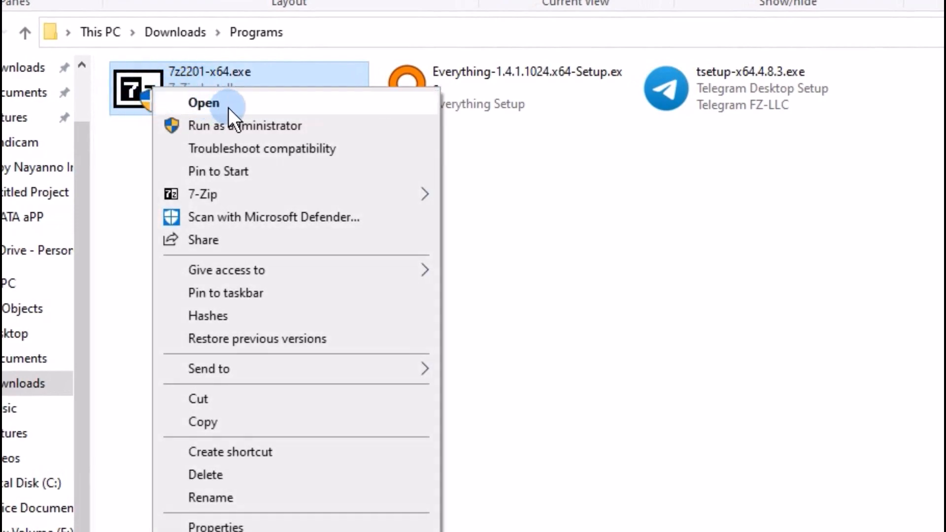
pyautogui.click(245, 127)
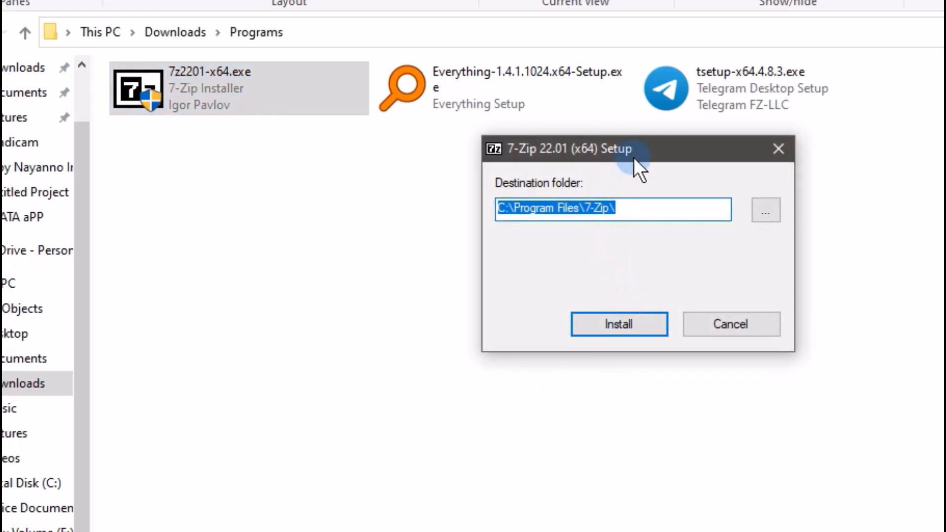
pyautogui.click(619, 327)
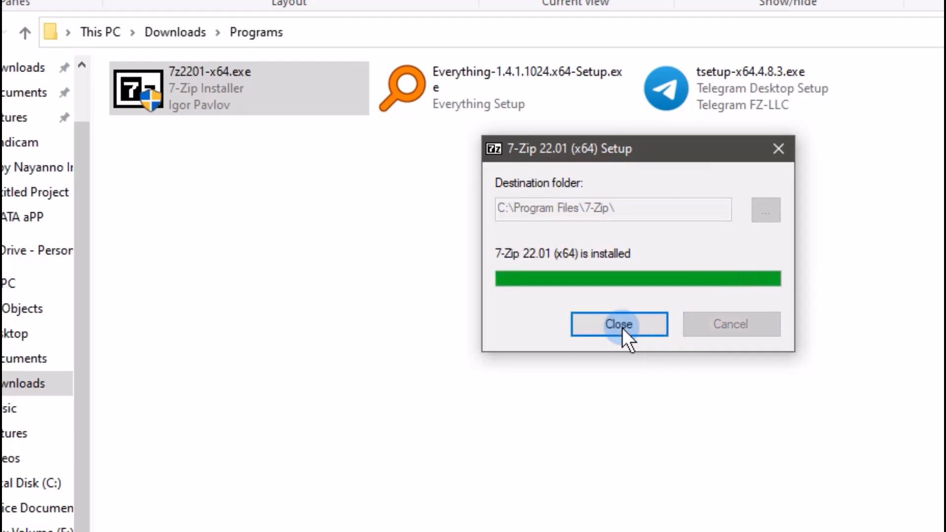
pyautogui.click(622, 328)
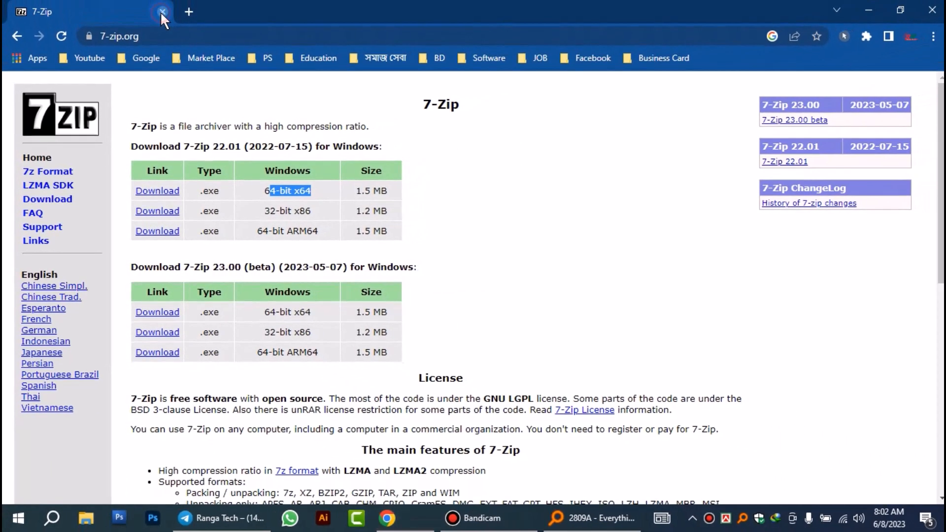
pyautogui.click(162, 11)
# - Start adding Office Document.docx on the desktop to a new archive with 7-Zip
pyautogui.click(393, 150)
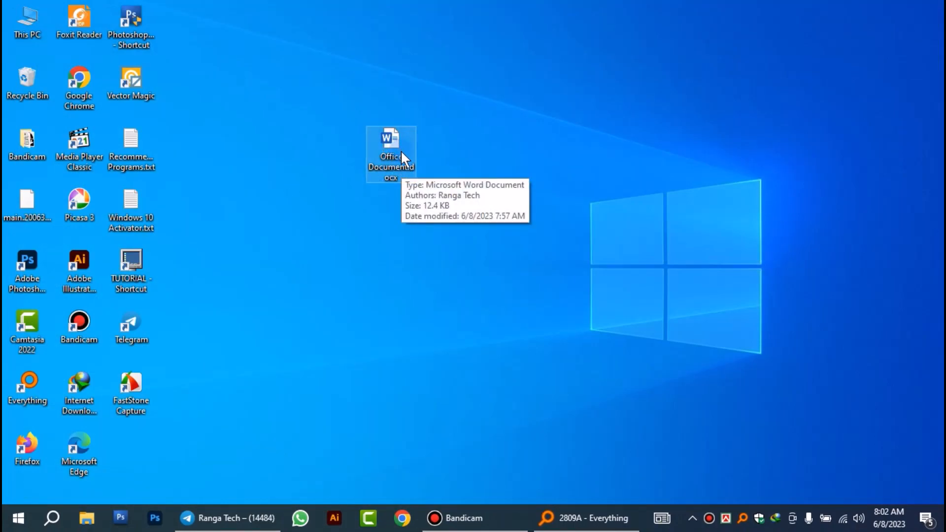
pyautogui.click(388, 145)
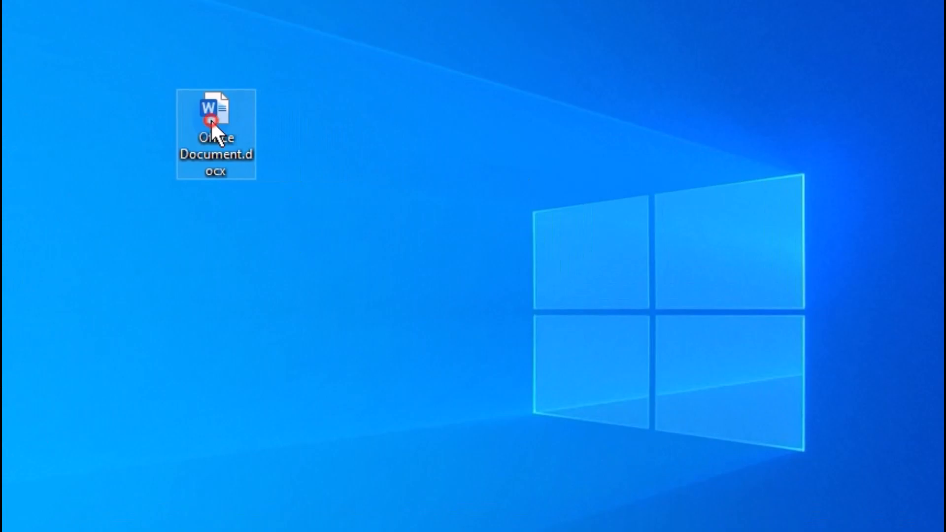
pyautogui.moveTo(211, 119); pyautogui.dragTo(239, 109)
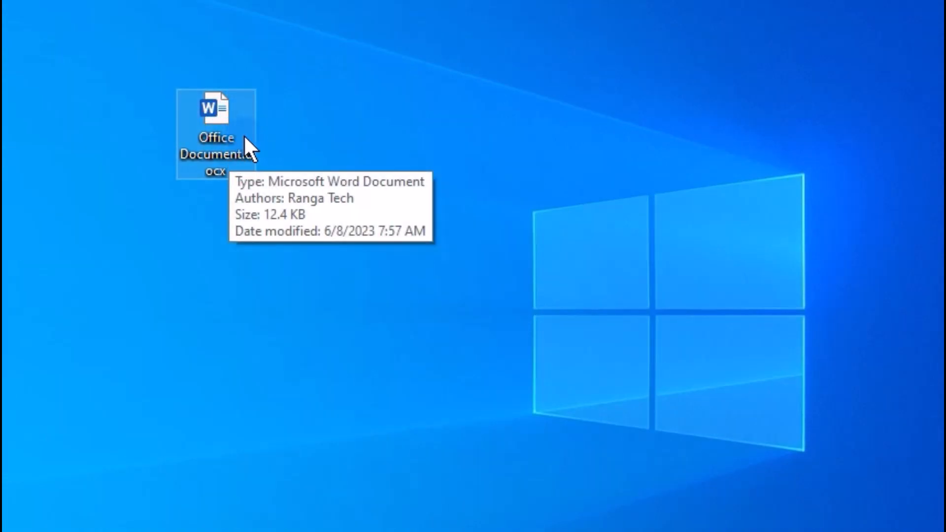
pyautogui.rightClick(226, 114)
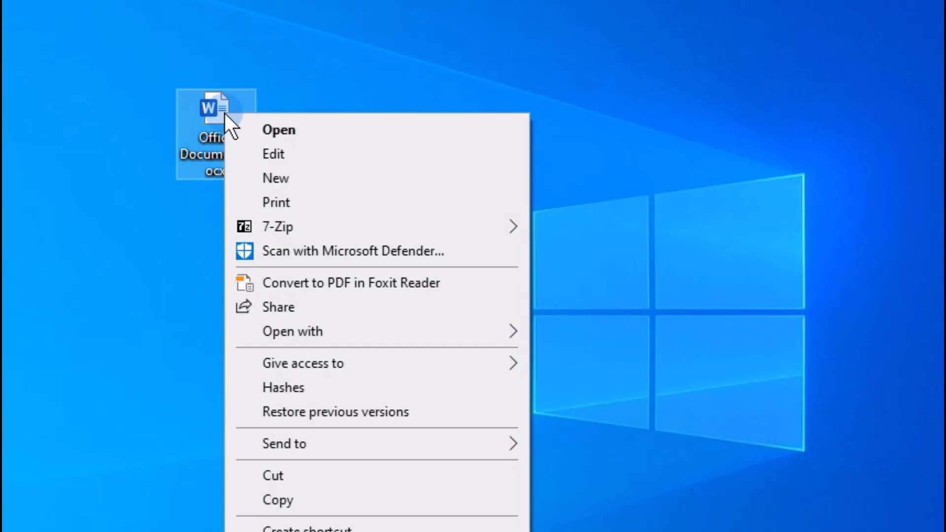
pyautogui.moveTo(275, 226)
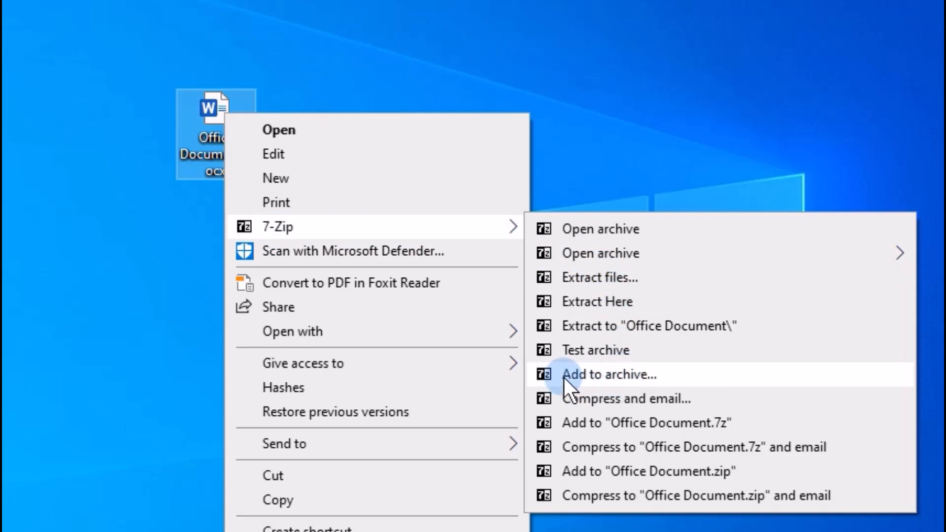
pyautogui.click(581, 375)
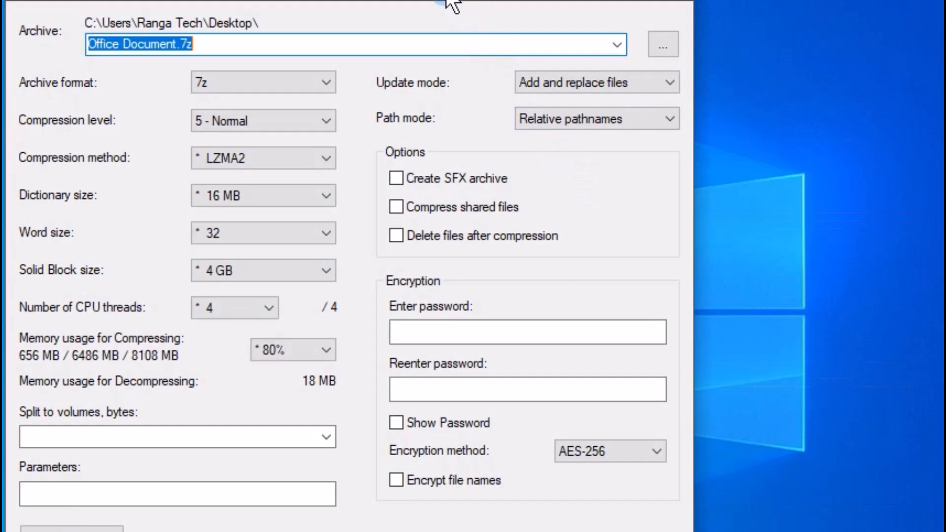
# - Set the archive format of the new Office Document archive to zip
pyautogui.moveTo(446, 1); pyautogui.dragTo(446, 0)
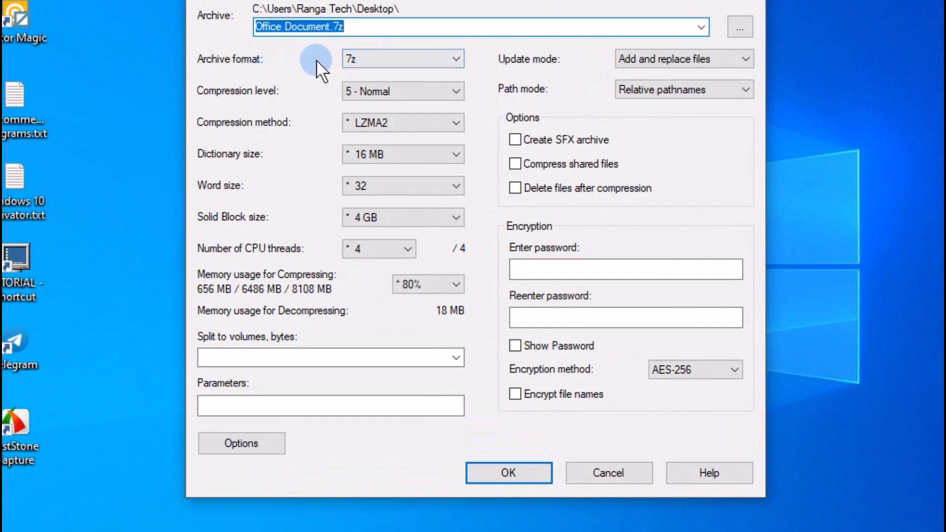
pyautogui.click(354, 57)
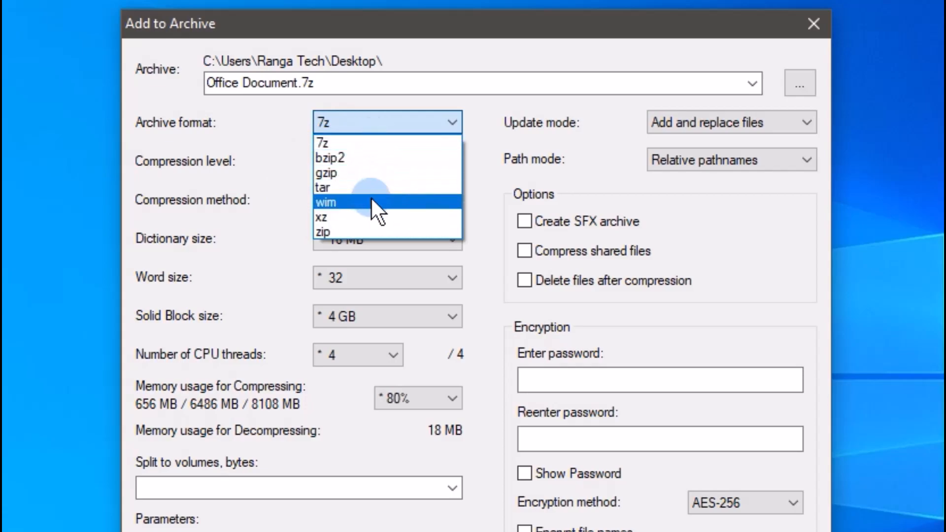
pyautogui.click(336, 232)
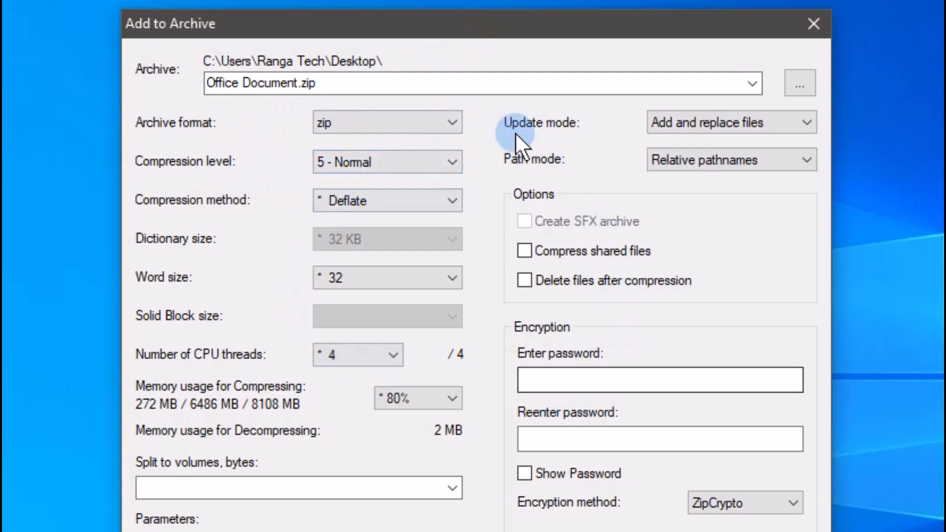
pyautogui.moveTo(560, 31); pyautogui.dragTo(579, 13)
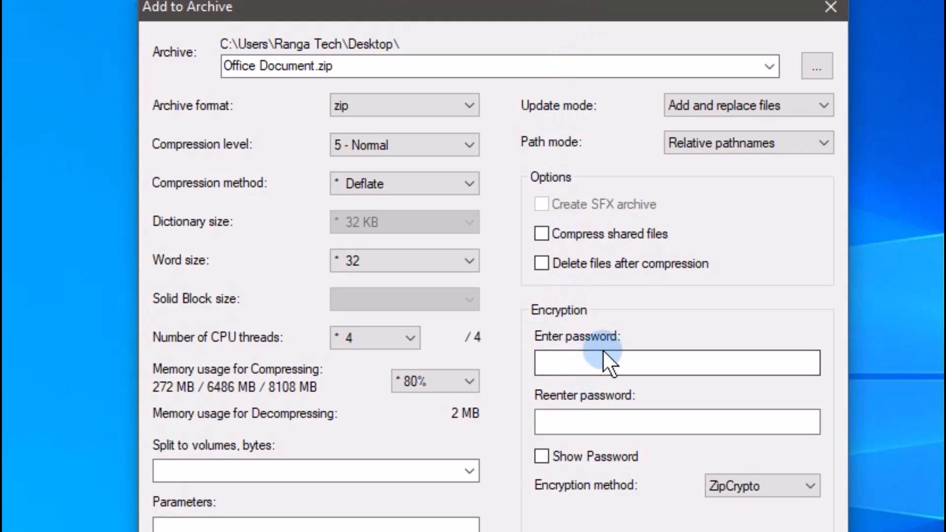
pyautogui.click(557, 363)
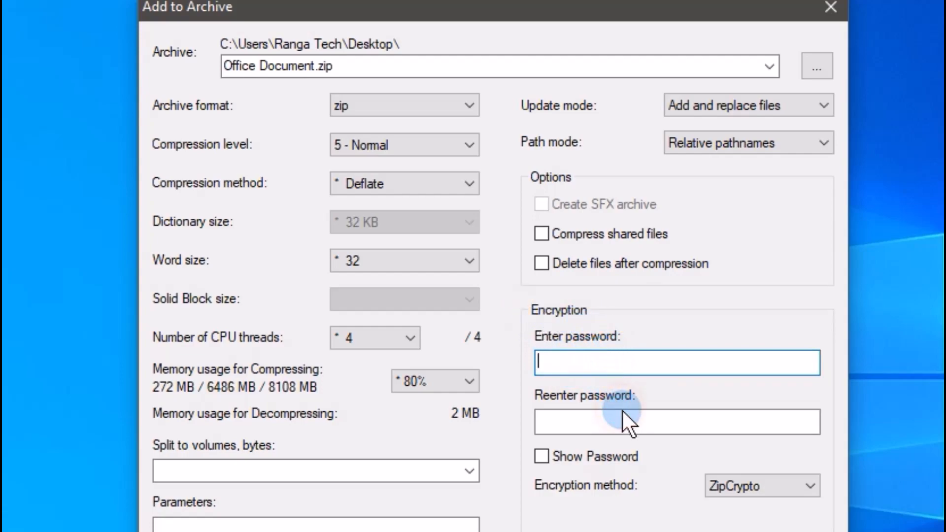
pyautogui.click(554, 455)
pyautogui.click(541, 456)
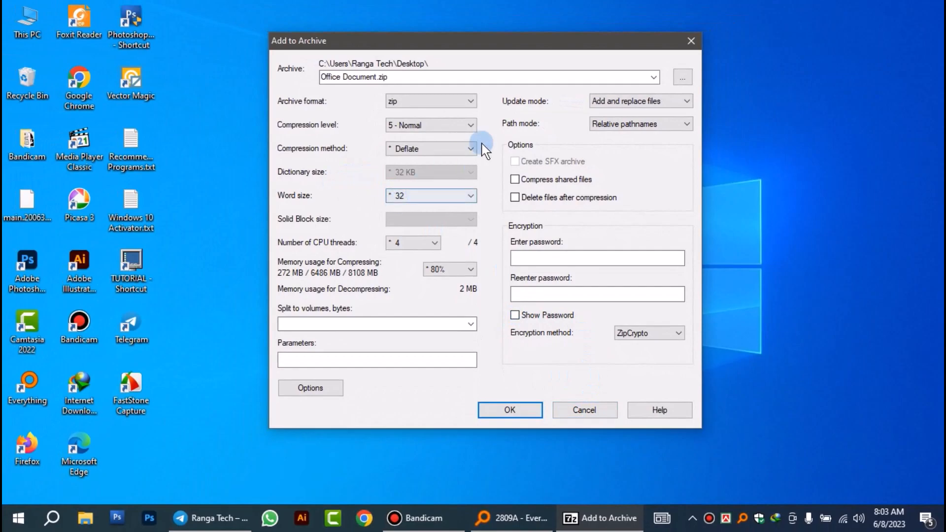
# - Create the Office Document.zip archive without a password and place it beside Office Document.docx on the desktop
pyautogui.moveTo(509, 48); pyautogui.dragTo(511, 39)
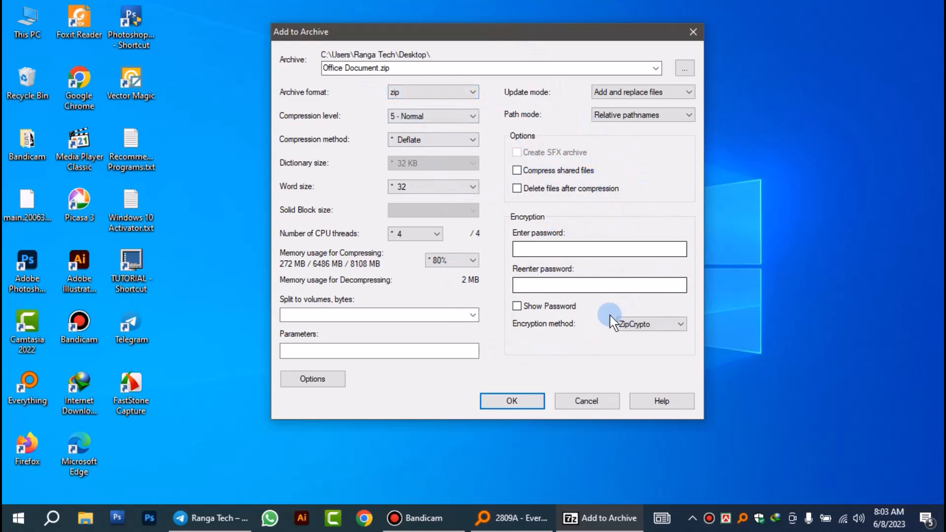
pyautogui.click(504, 405)
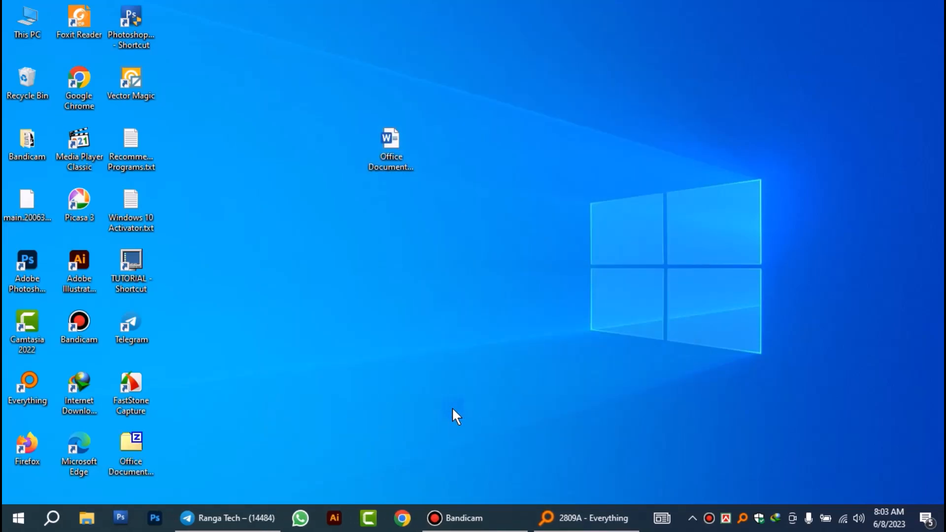
pyautogui.moveTo(126, 453); pyautogui.dragTo(491, 135)
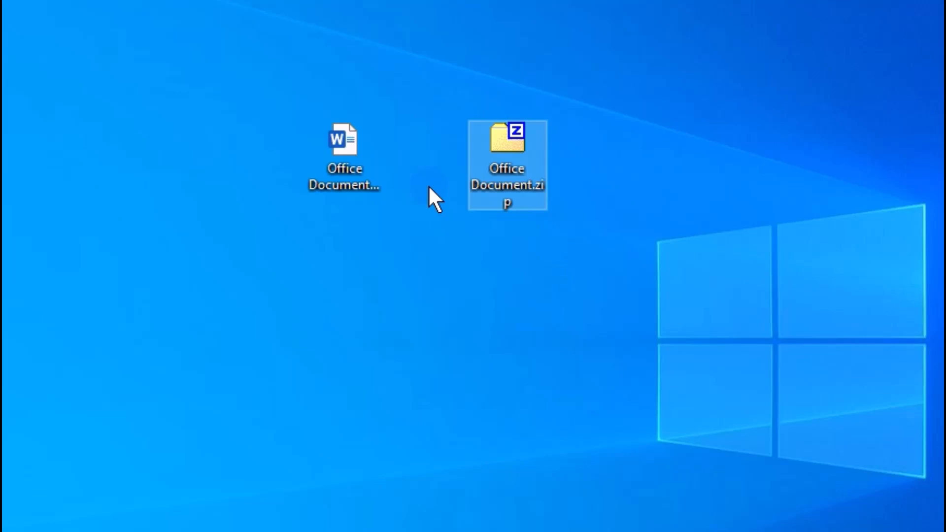
# - Delete the original Office Document.docx from the desktop and move Office Document.zip closer to its former place
pyautogui.click(361, 172)
pyautogui.press('Delete')
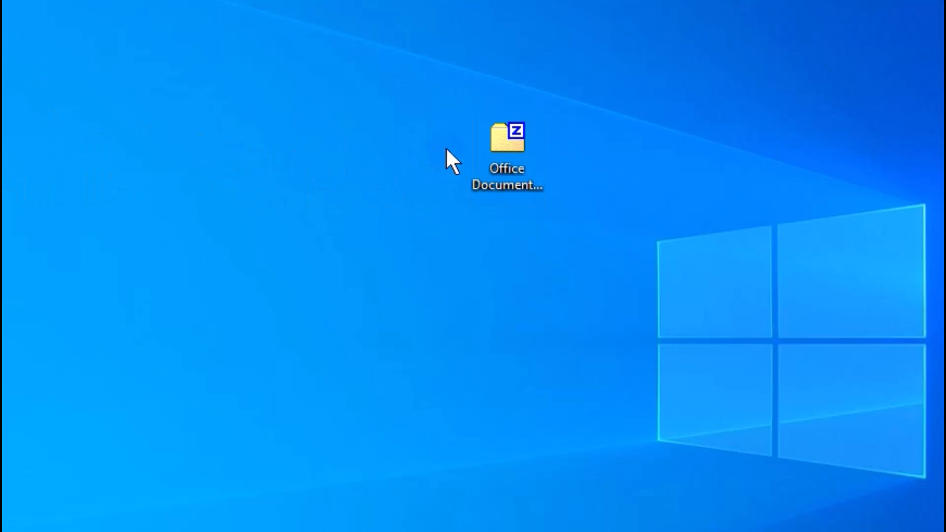
pyautogui.moveTo(508, 141); pyautogui.dragTo(426, 128)
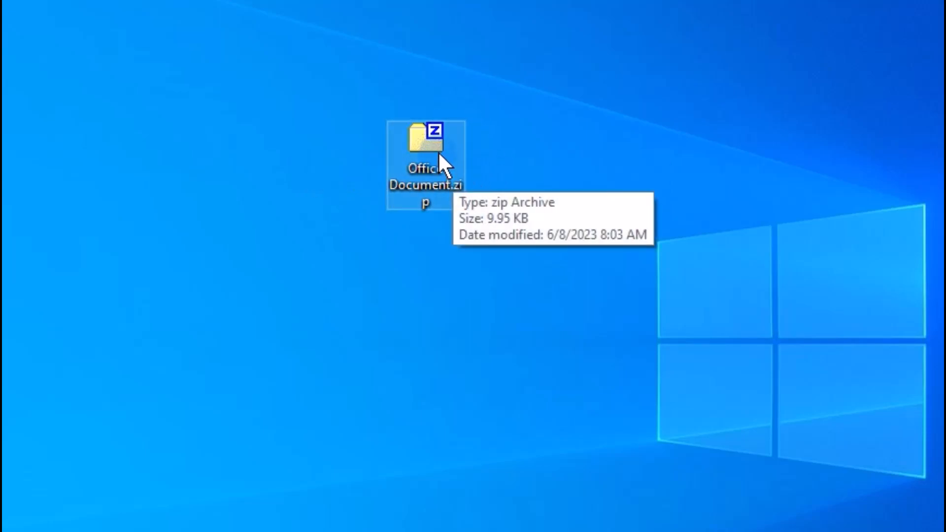
# - Extract Office Document.zip with 7-Zip into its own Office Document folder and place that folder beside the archive
pyautogui.rightClick(427, 140)
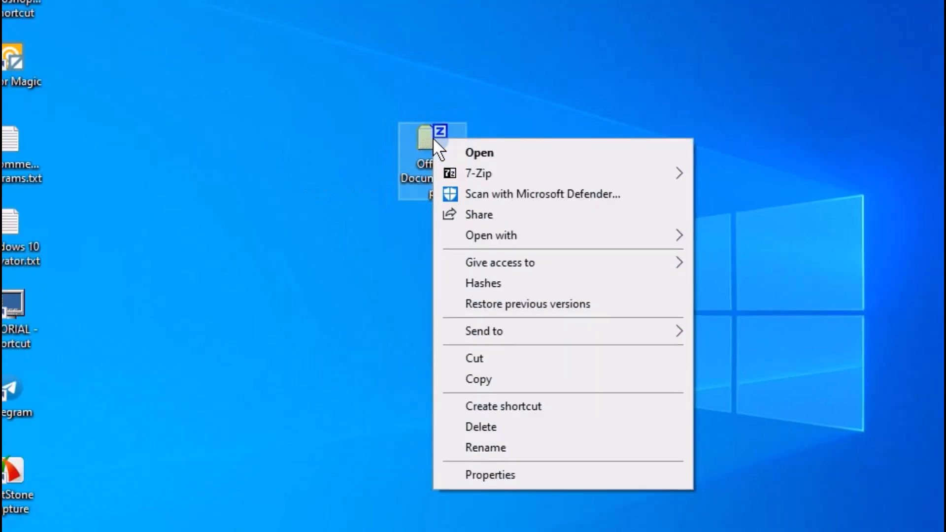
pyautogui.moveTo(467, 166)
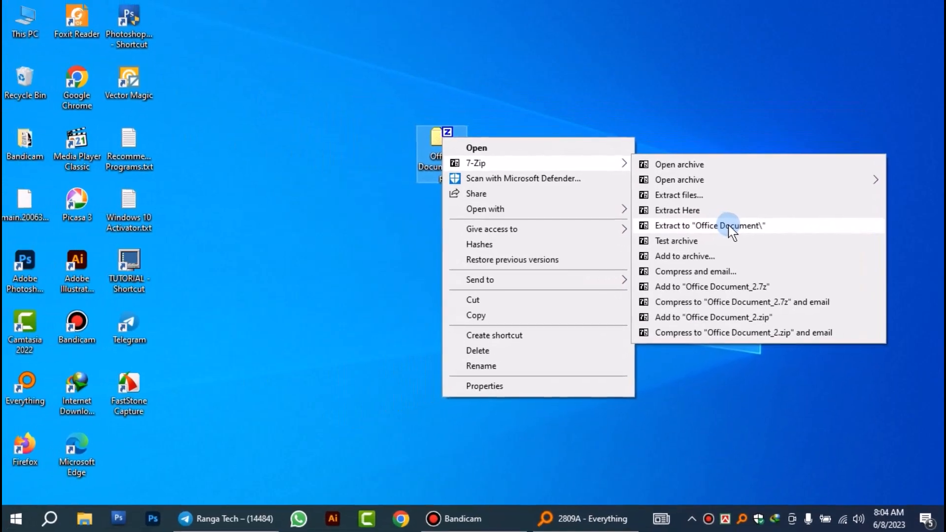
pyautogui.click(729, 227)
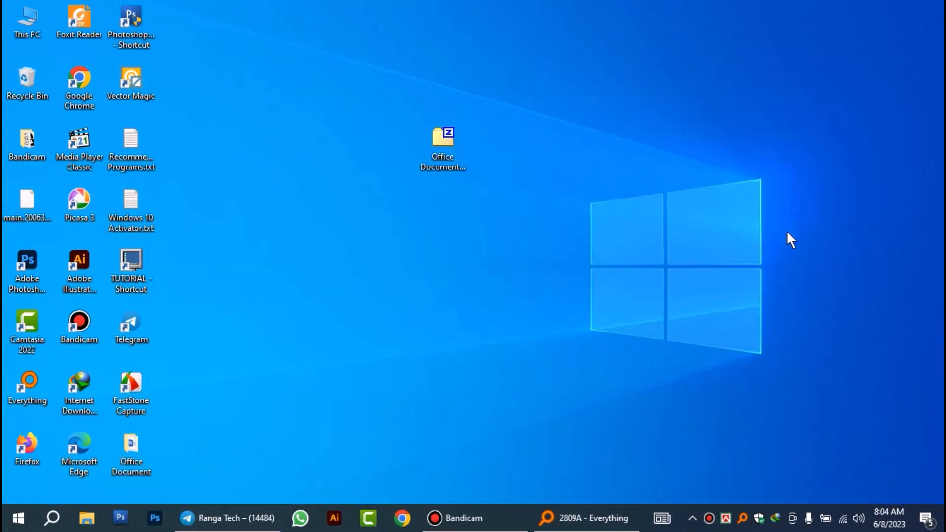
pyautogui.moveTo(143, 446); pyautogui.dragTo(349, 149)
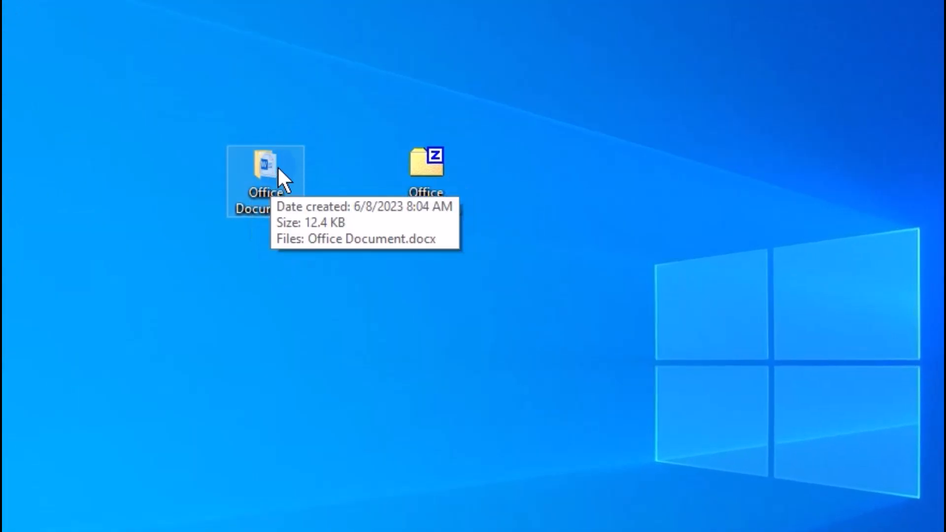
# - Look through Office Document.docx from the extracted Office Document folder in Word and close both the document and the folder
pyautogui.click(277, 168)
pyautogui.doubleClick(277, 166)
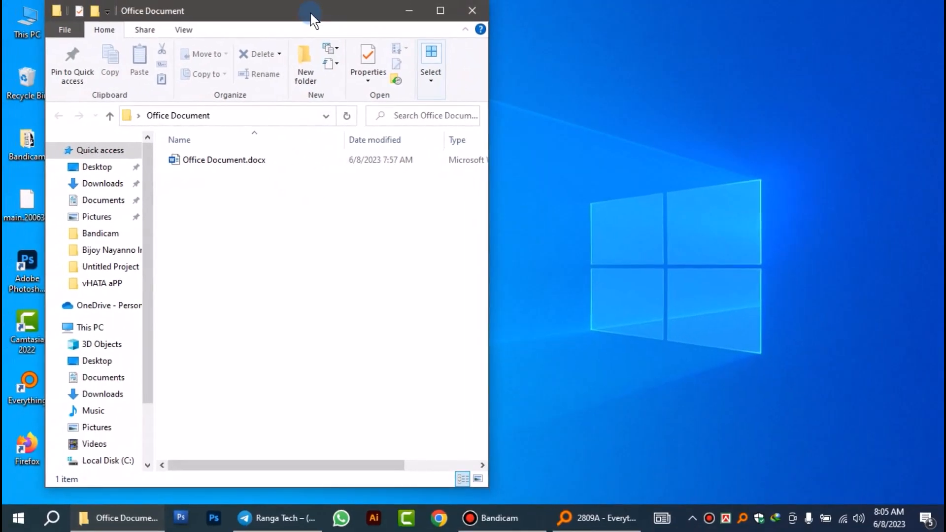
pyautogui.moveTo(312, 20); pyautogui.dragTo(496, 20)
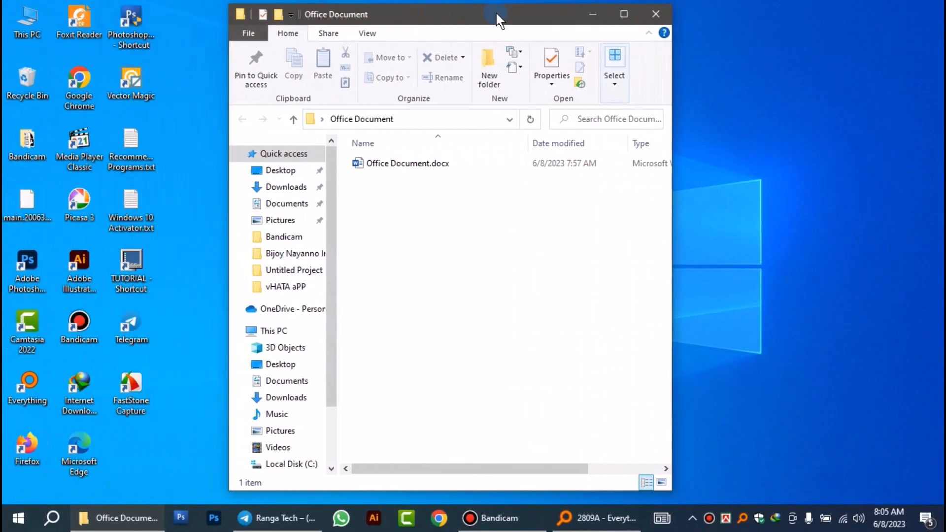
pyautogui.doubleClick(409, 164)
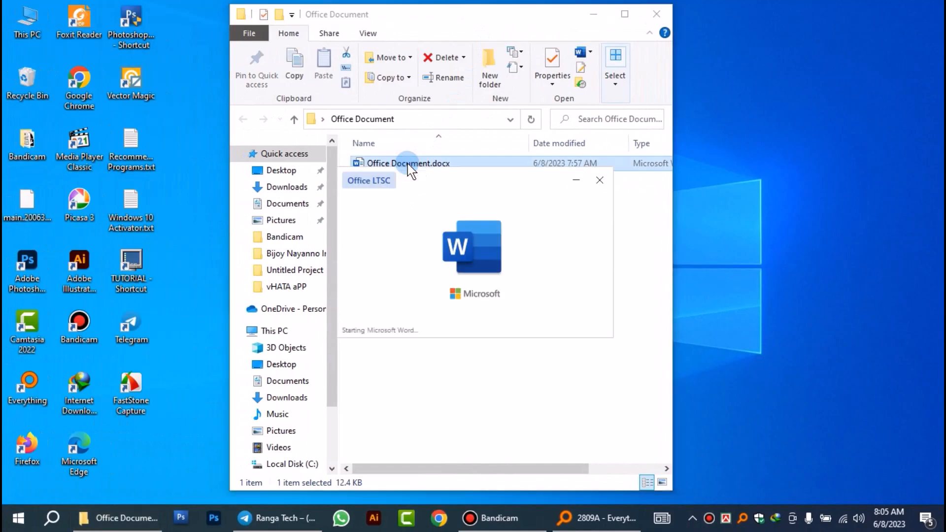
pyautogui.scroll(-5, 442, 236)
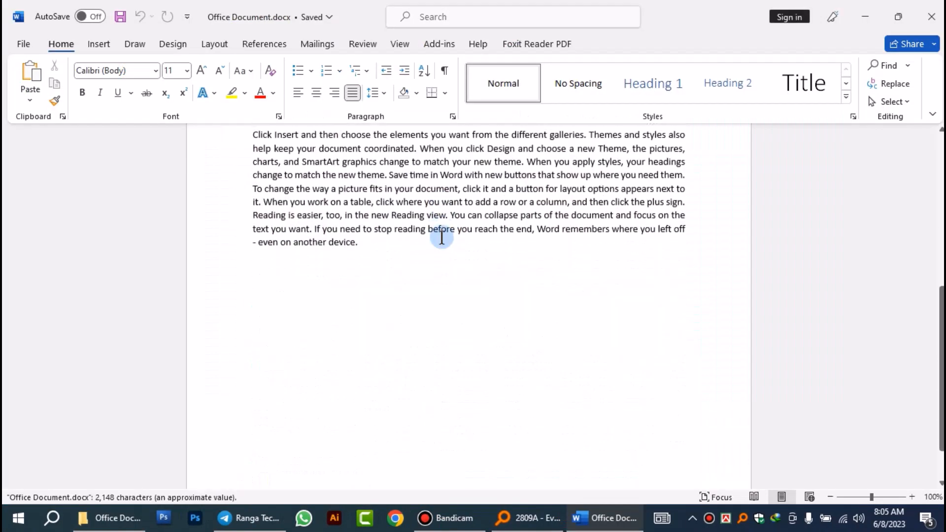
pyautogui.scroll(8, 438, 238)
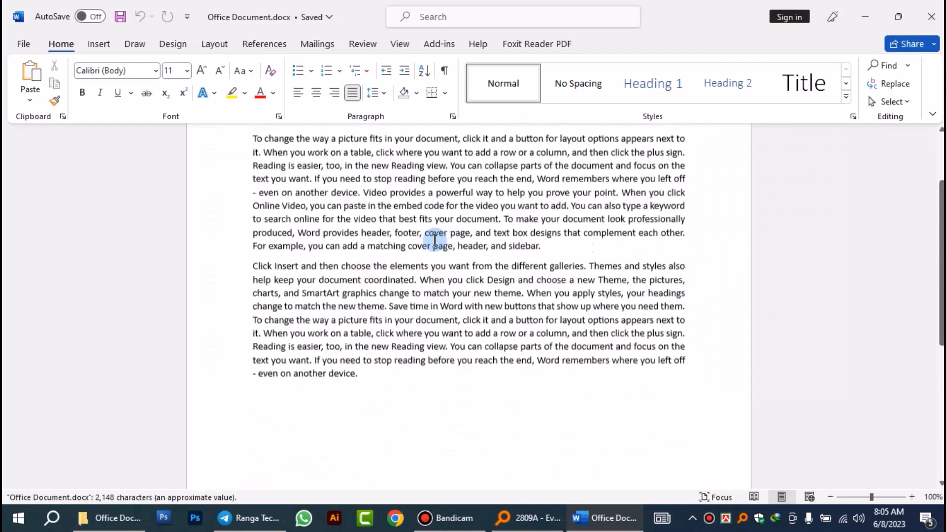
pyautogui.click(932, 17)
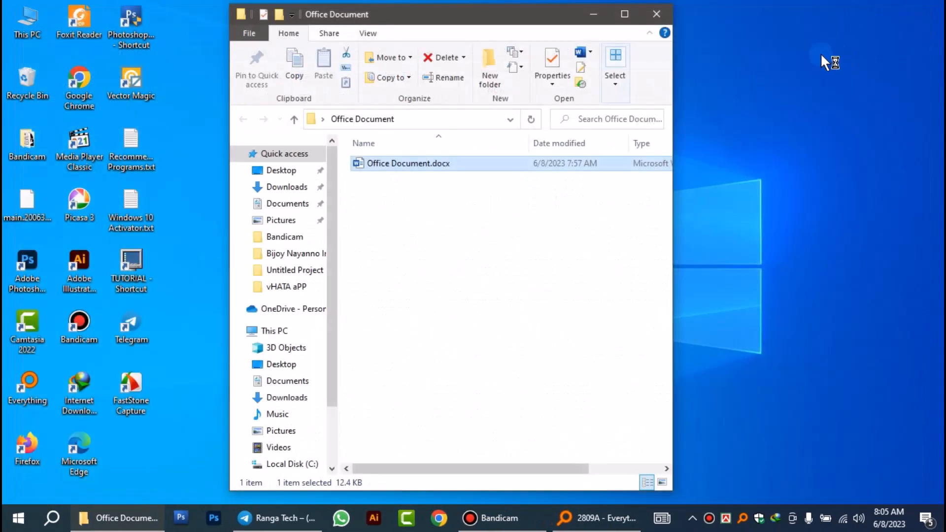
pyautogui.click(662, 15)
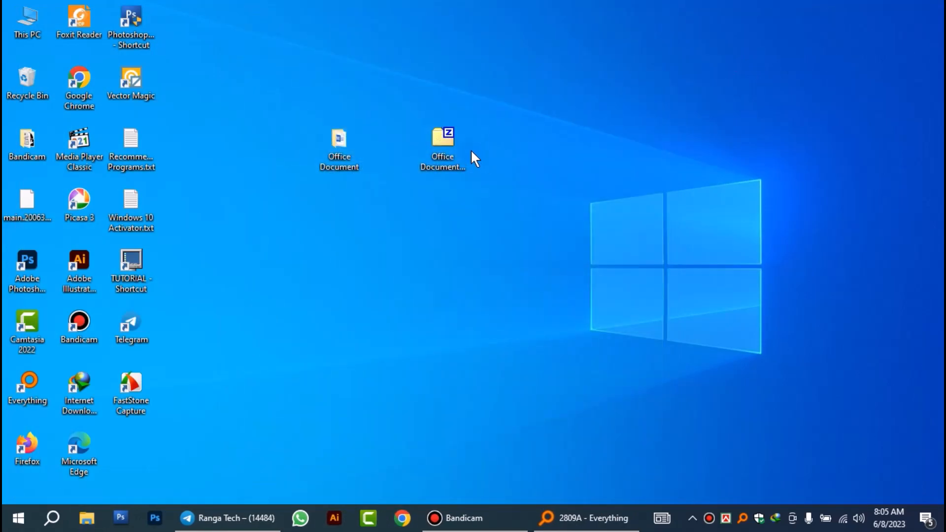